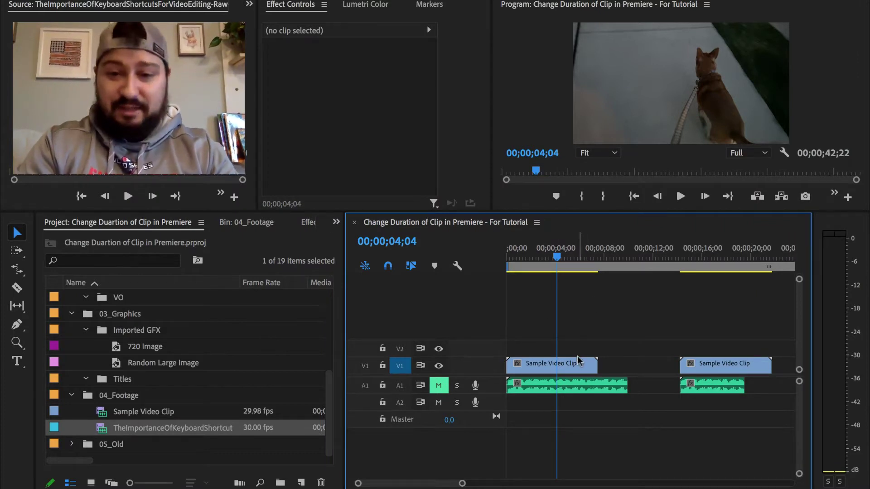
Set the first Sample Video Clip's duration to 00;00;10;00, giving 75.67% speed
left_click_drag(609, 249, 628, 254)
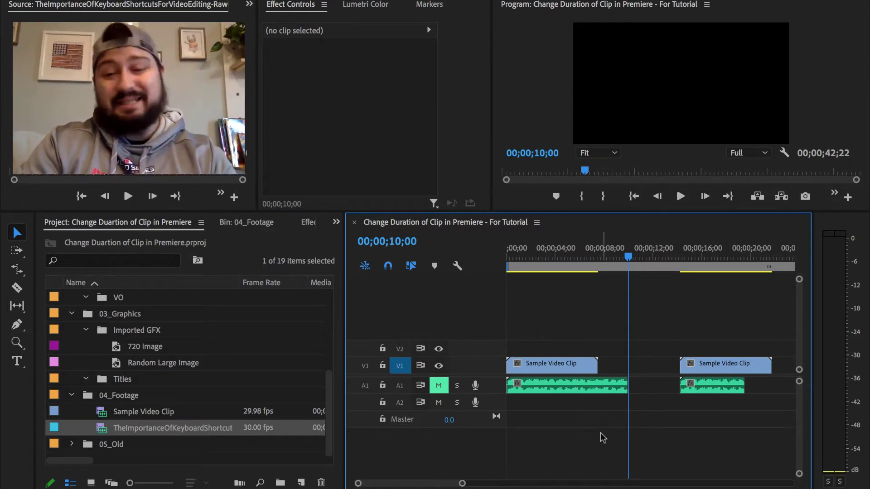
left_click(577, 251)
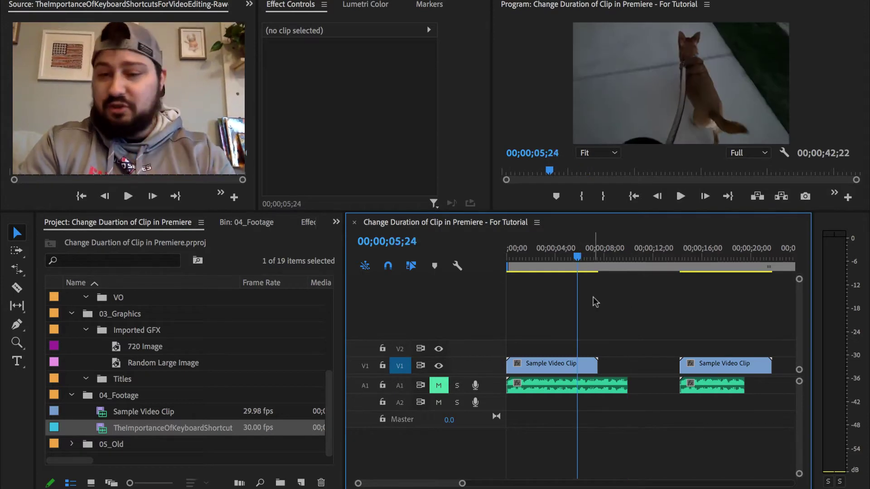
left_click(582, 367)
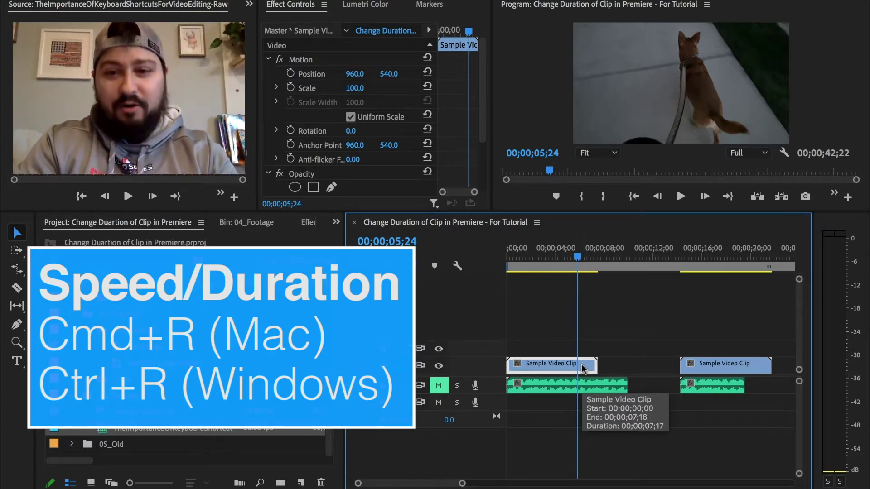
right_click(582, 367)
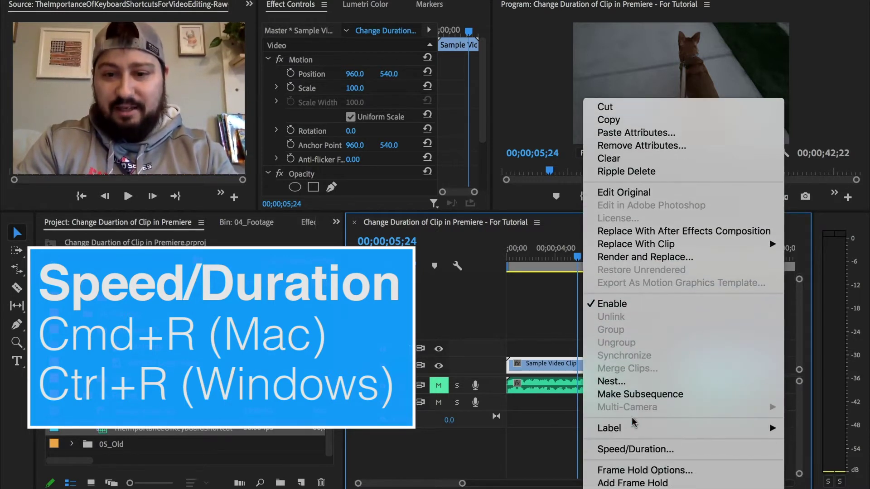
scroll(634, 418, "down", 5)
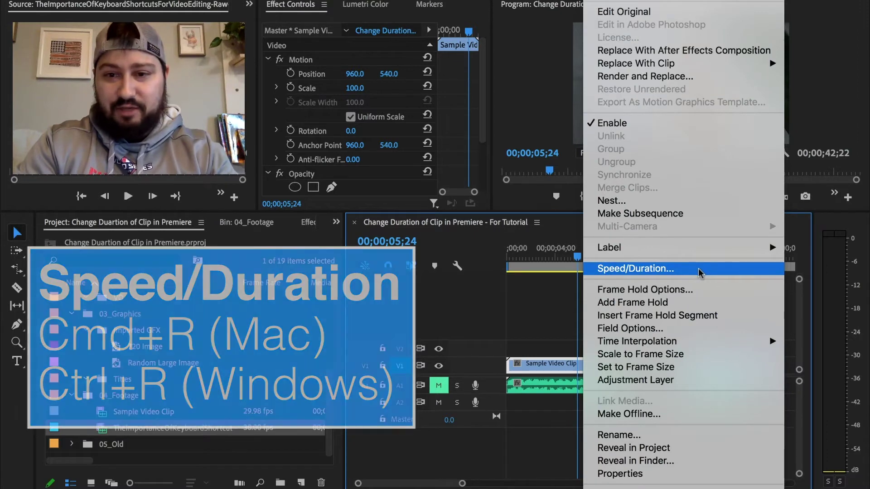
left_click(698, 269)
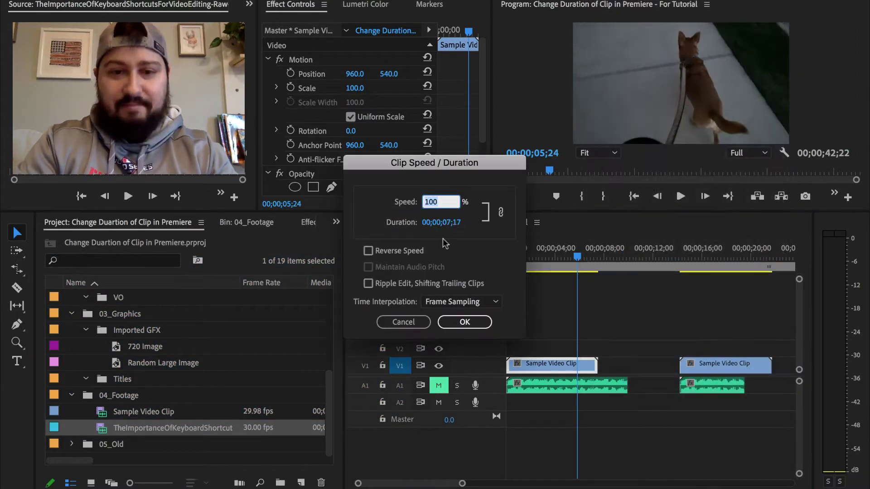
left_click(442, 222)
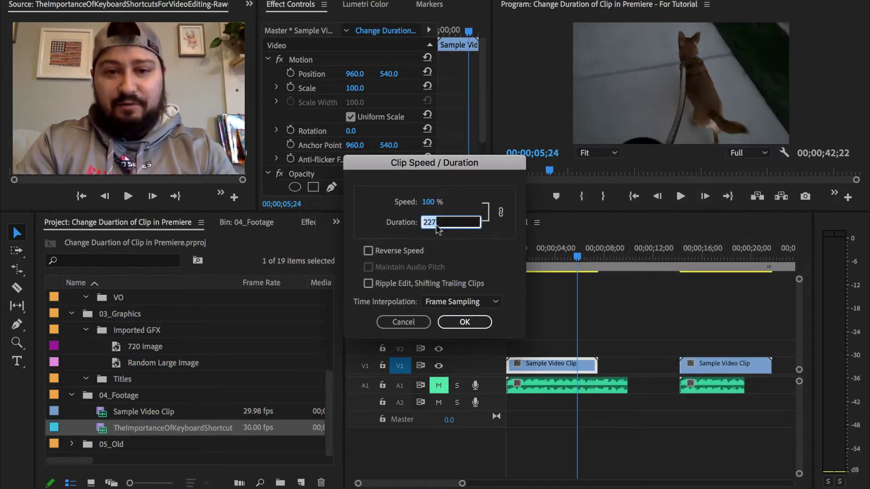
left_click(461, 222)
key("BackSpace")
key("BackSpace")
key("BackSpace")
type("1")
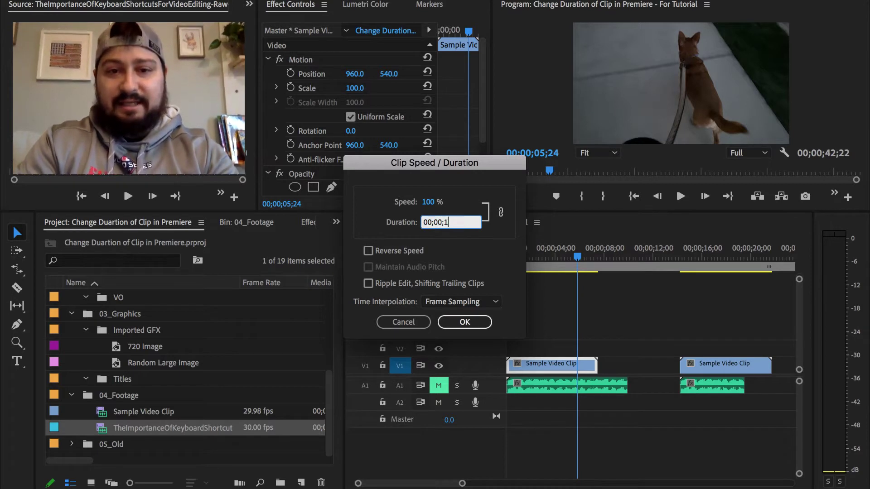
type("0;00")
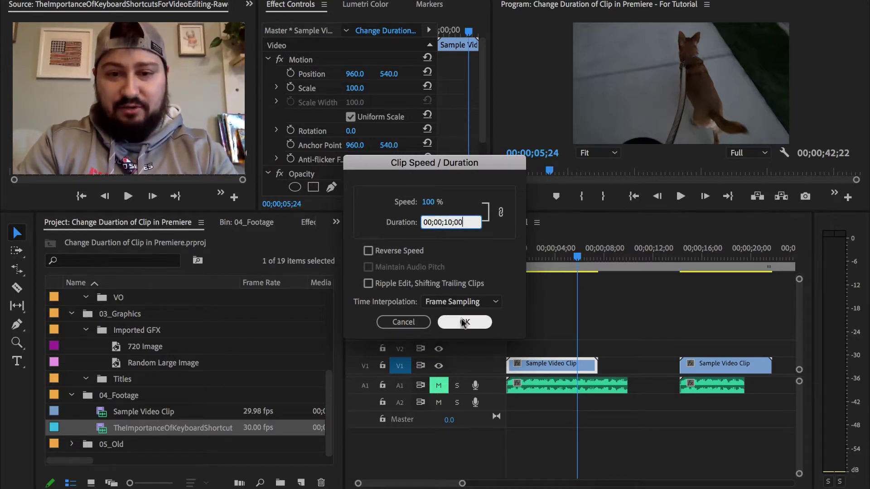
left_click(463, 322)
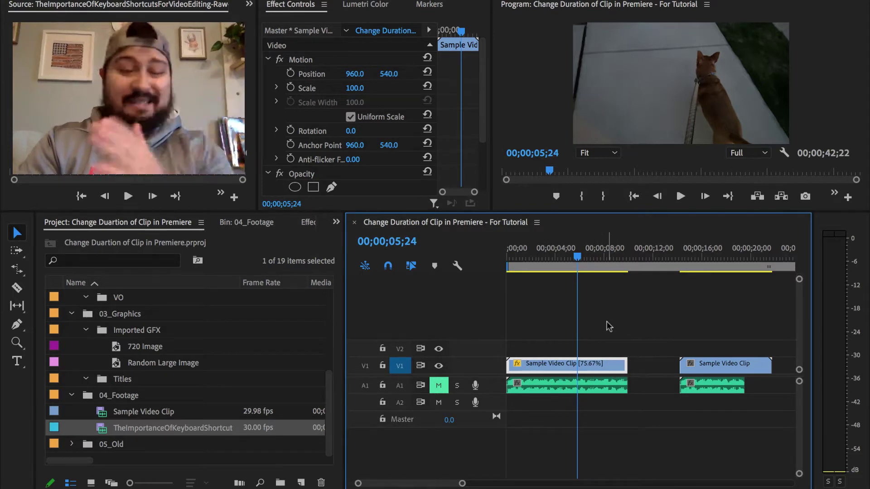
Undo the 10-second stretch, then speed the first clip up to 200%
key("ctrl+z")
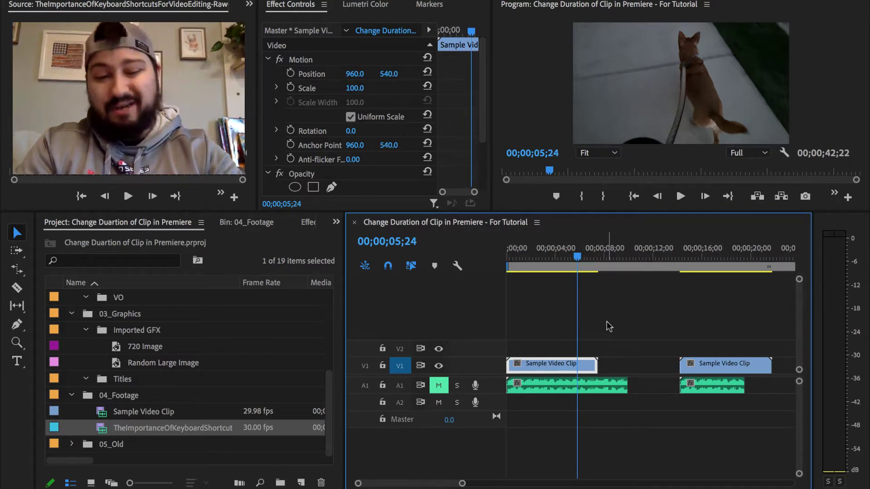
key("ctrl+r")
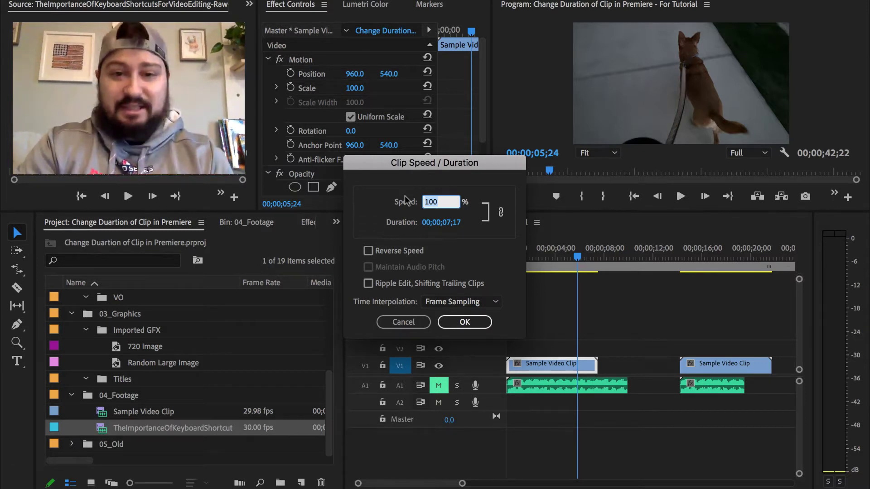
type("200")
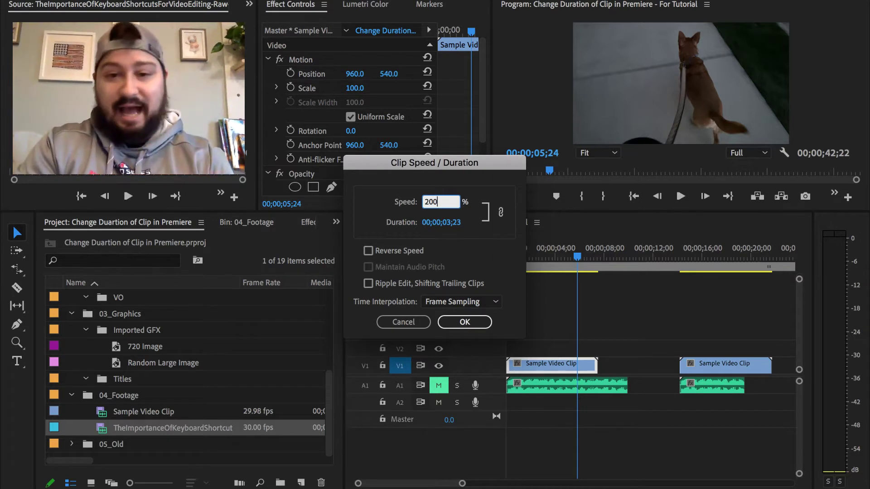
left_click(465, 321)
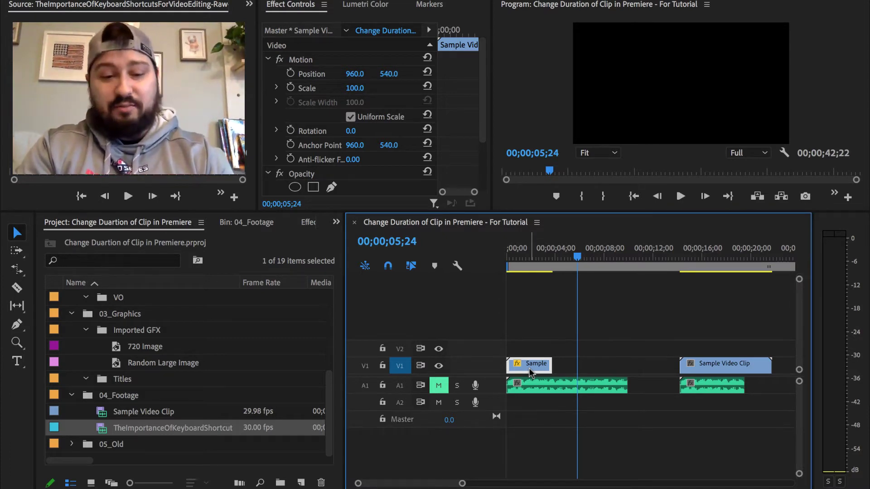
Undo the 200% change, slow the first clip to 50% speed, then undo that too
key("ctrl+z")
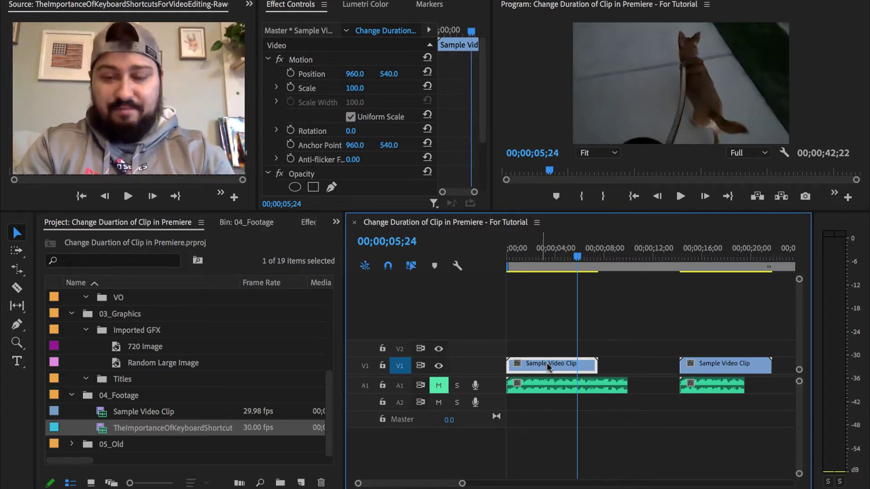
key("ctrl+r")
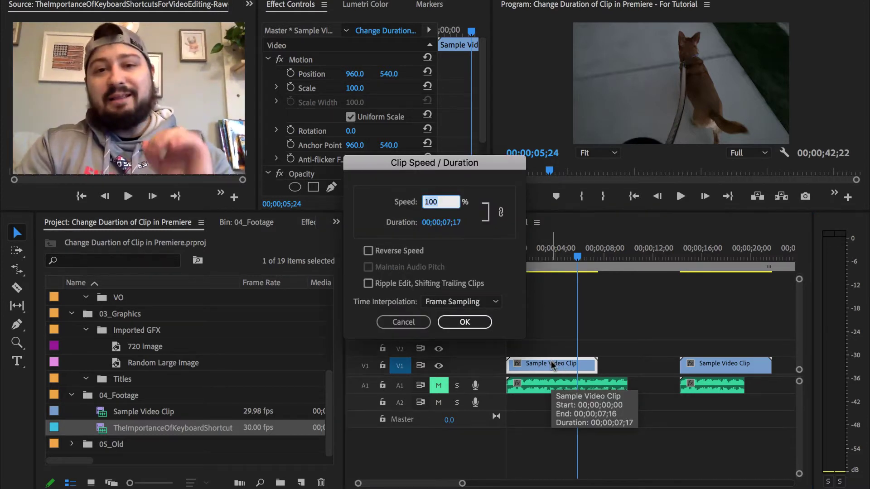
type("50")
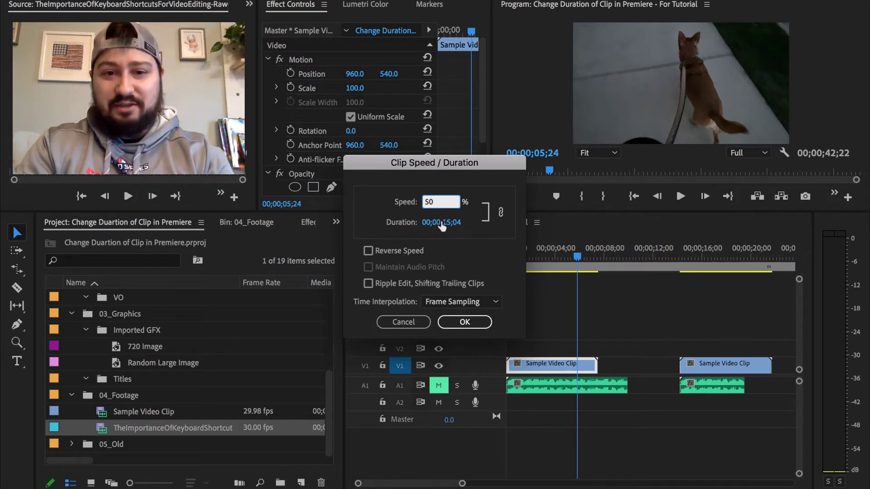
type("100")
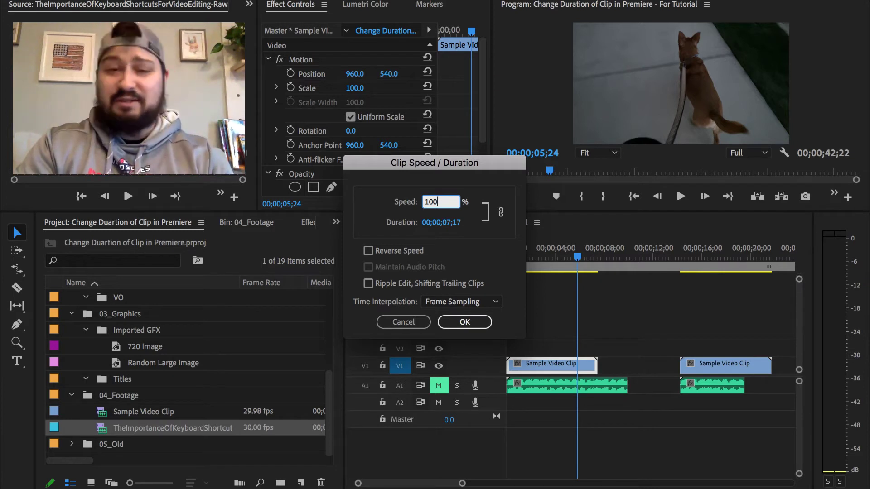
type("50")
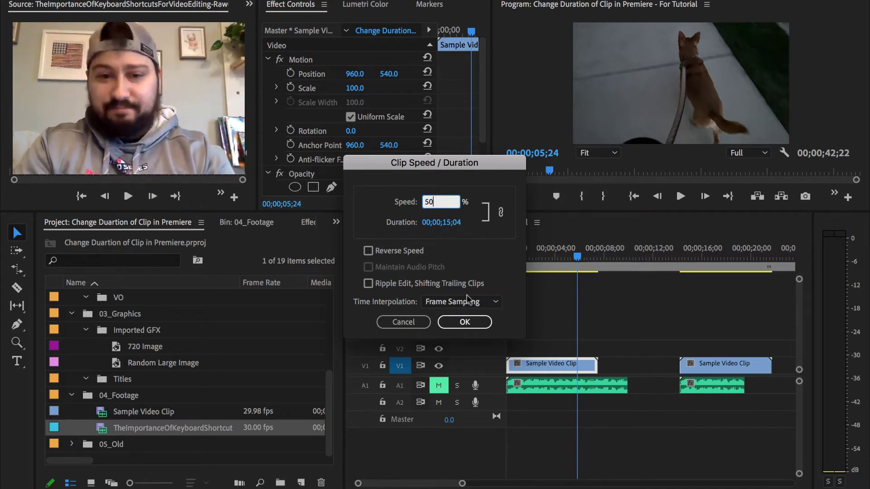
left_click(479, 321)
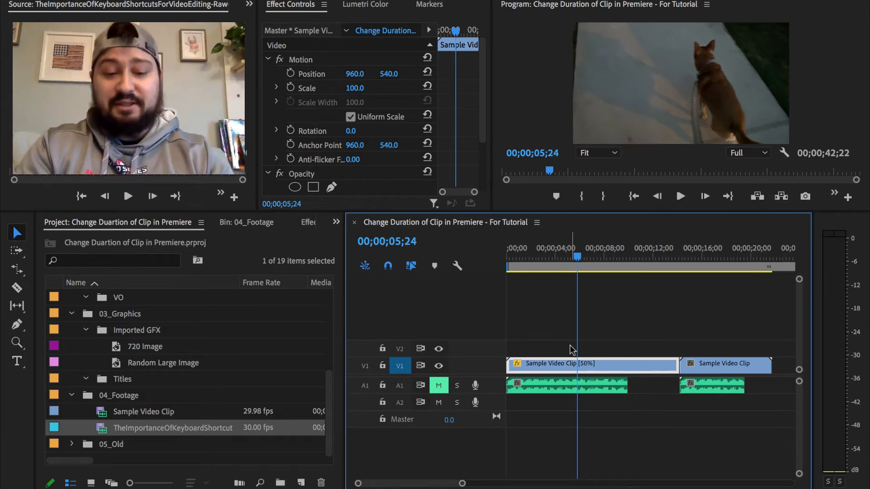
key("ctrl+z")
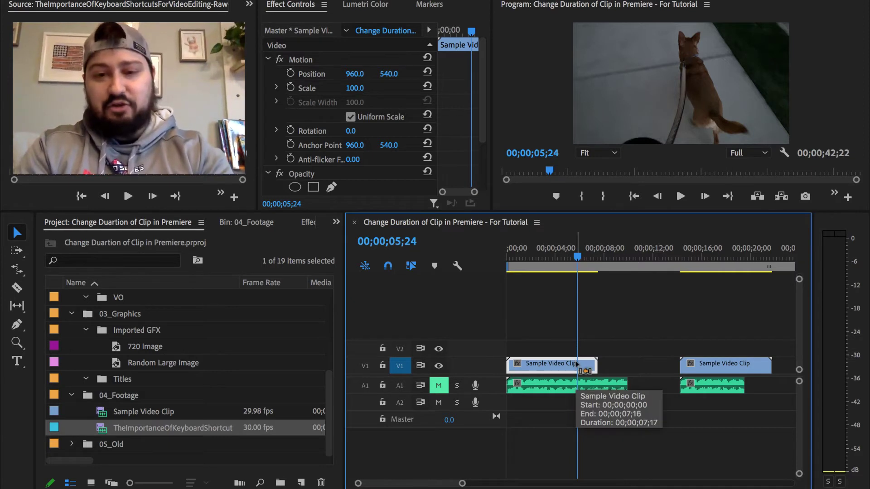
Turn on Reverse Speed for the first clip and scrub the playhead to preview it
key("ctrl+r")
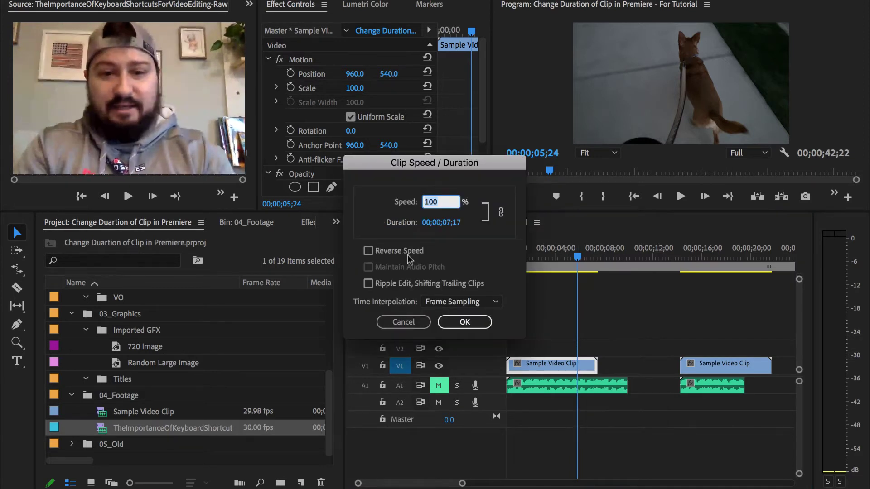
left_click(394, 251)
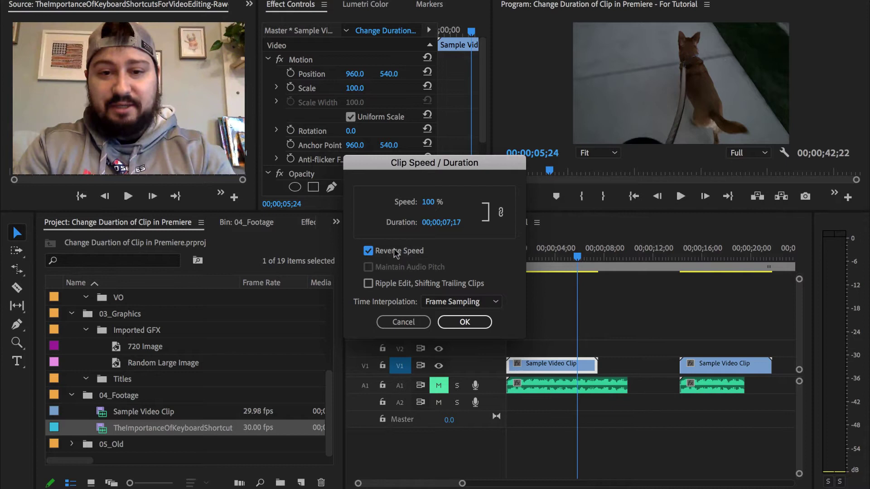
left_click(464, 322)
left_click_drag(511, 257, 744, 261)
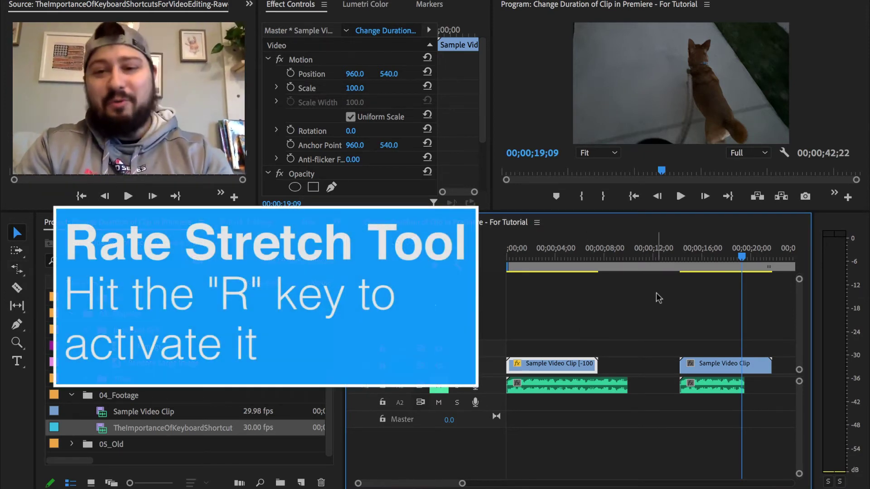
Rate-stretch the second clip's right edge to about 8 seconds 25 frames at 85.66% speed
key("r")
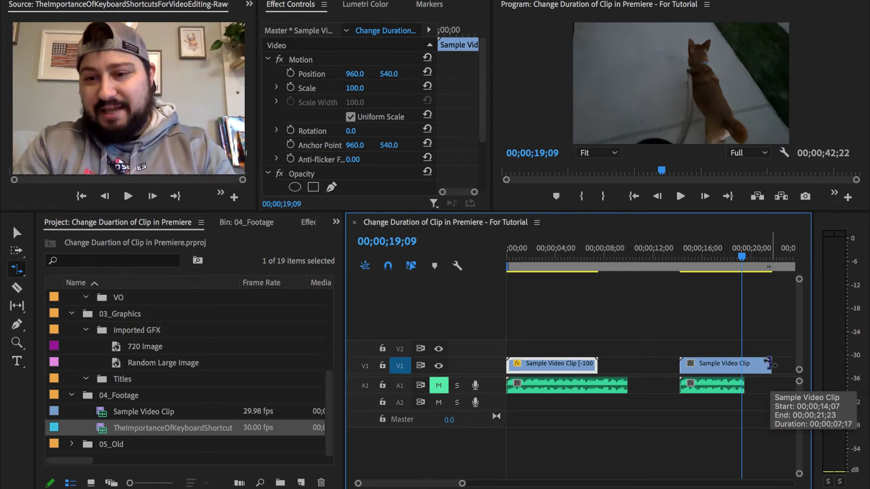
left_click(769, 365)
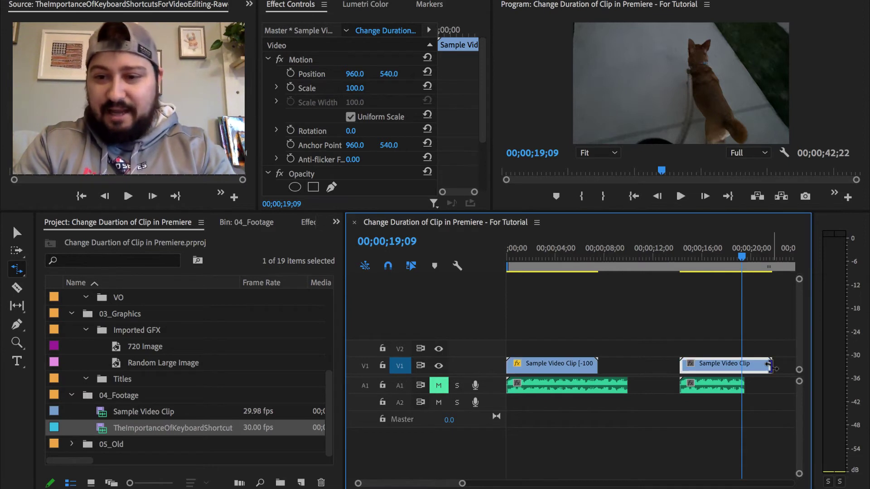
left_click_drag(769, 365, 749, 367)
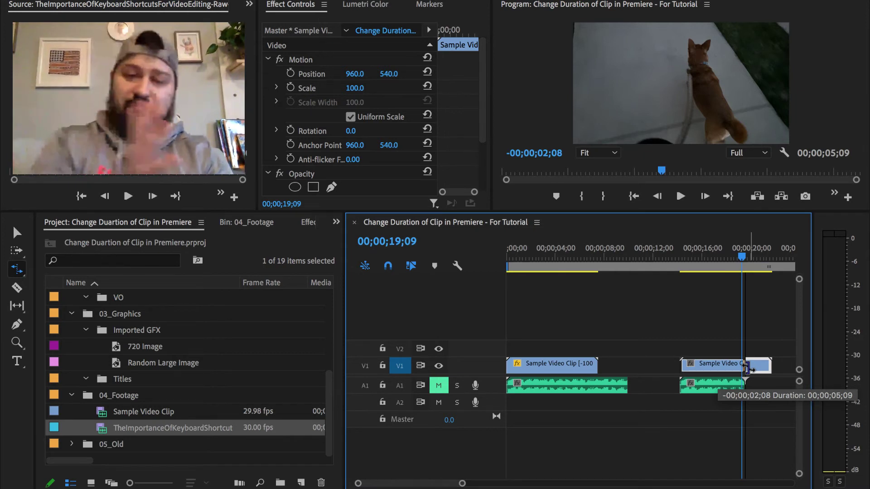
left_click_drag(748, 368, 786, 368)
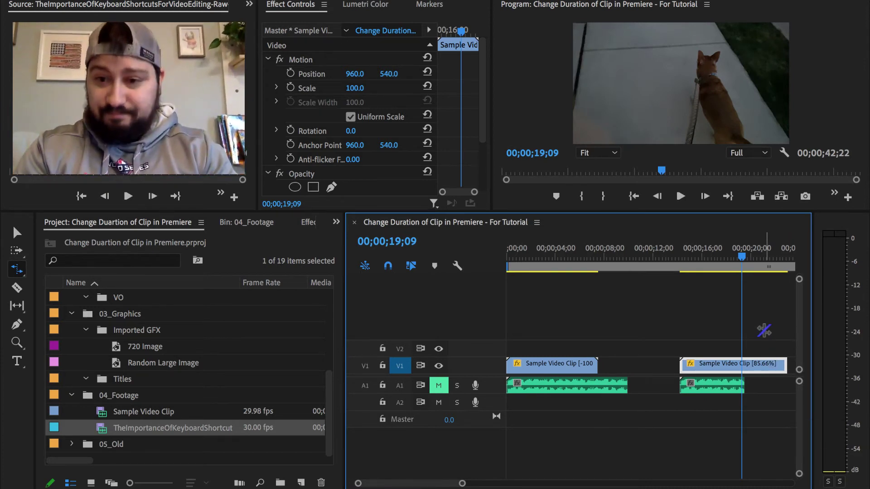
key("minus")
Rate-stretch the TheImportanceOfKeyboardShortcuts clip on V2 and drop it into the V1 gap
left_click(707, 261)
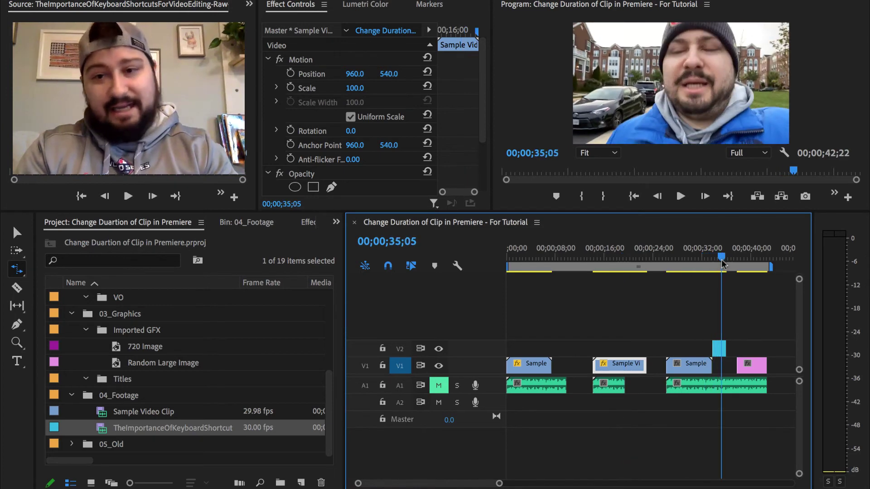
key("equal")
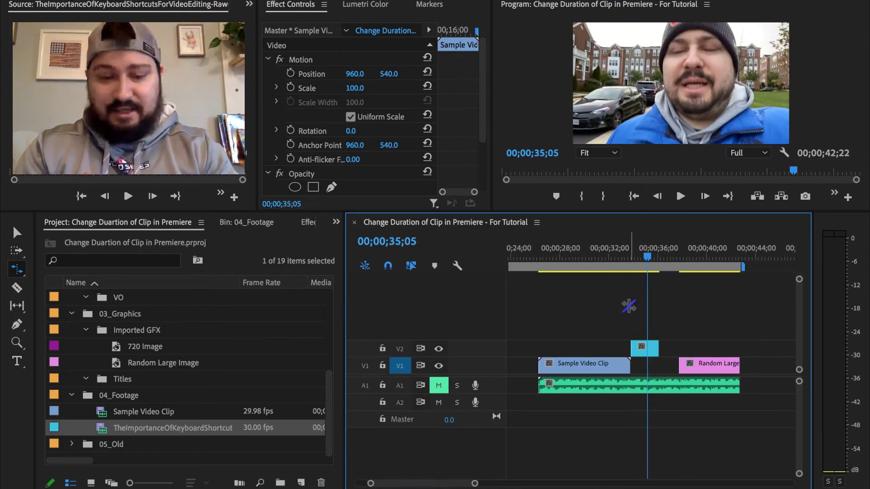
key("v")
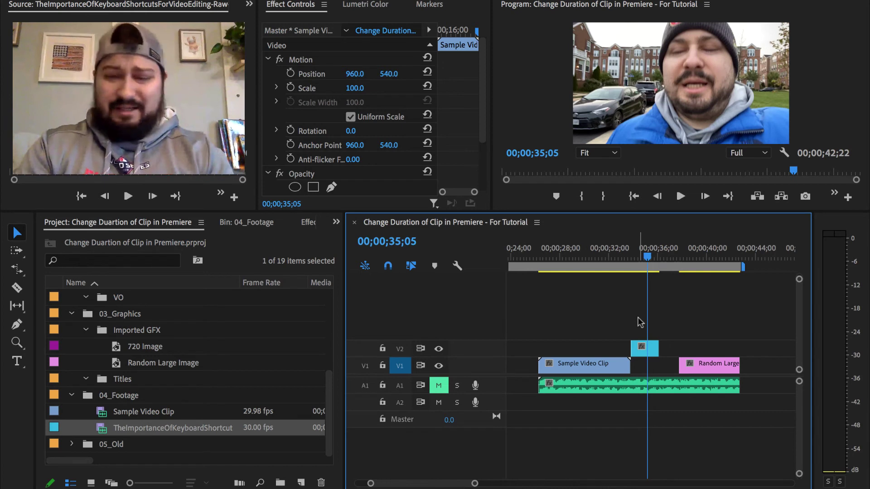
key("r")
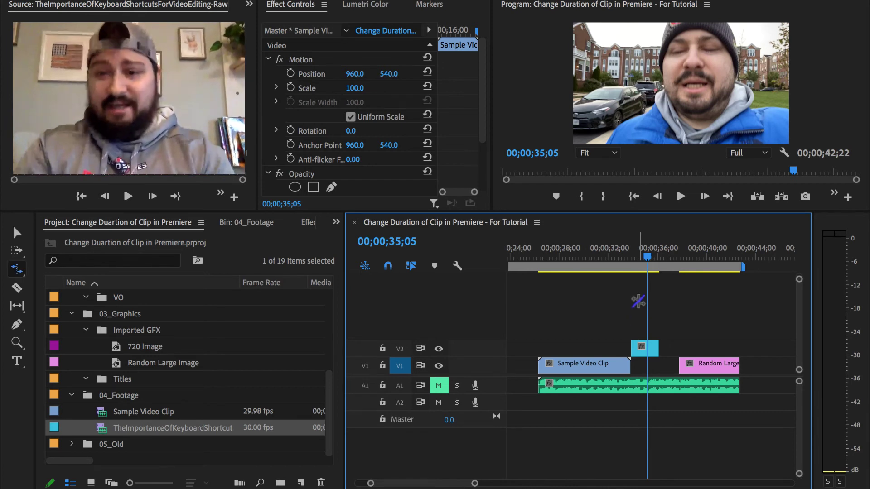
left_click(659, 349)
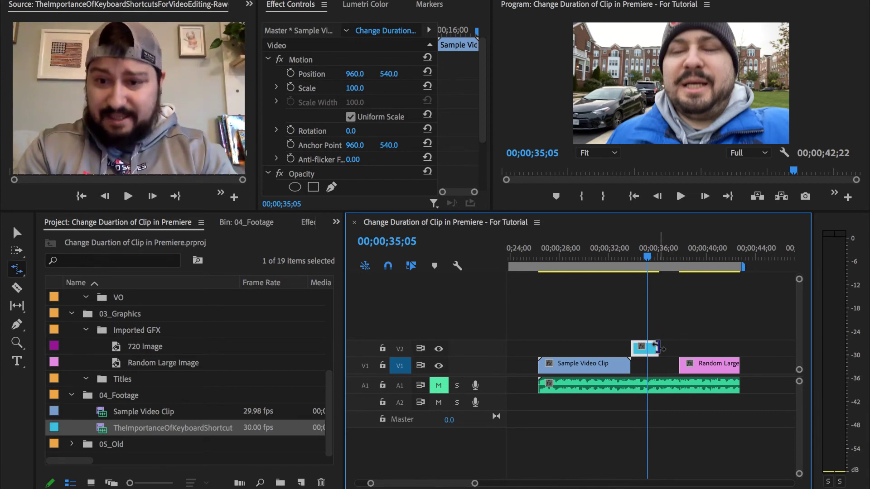
mouse_move(659, 348)
left_mouse_down()
mouse_move(677, 348)
mouse_move(657, 364)
left_mouse_up()
key("v")
left_click(661, 317)
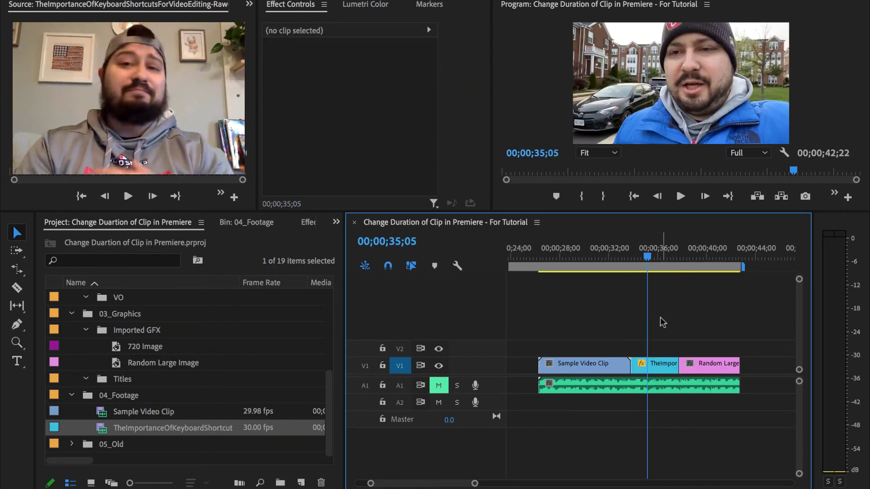